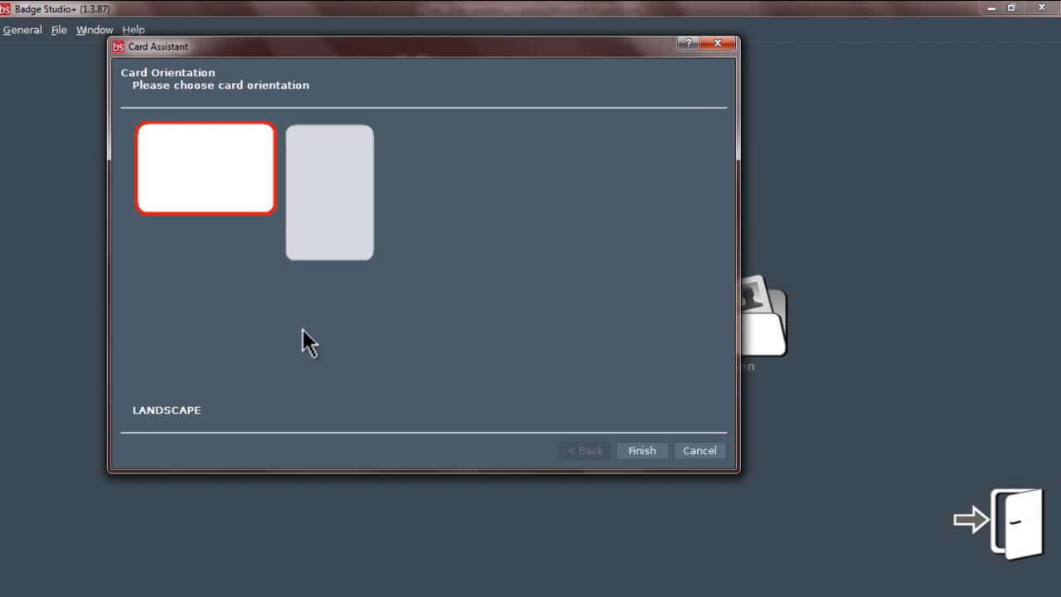
Create the new card with landscape orientation
left_click(632, 450)
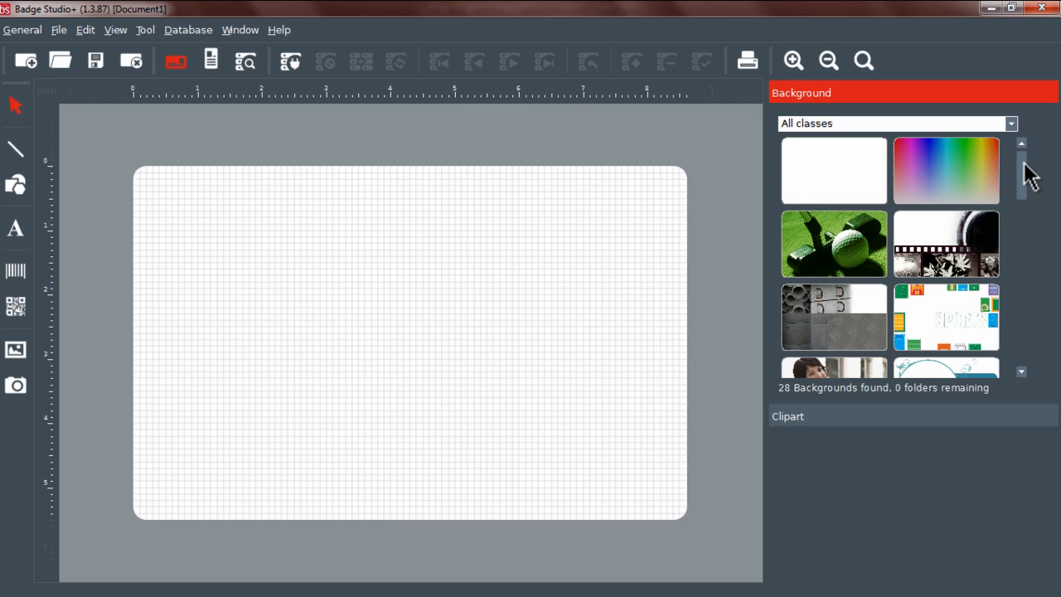
left_click_drag(1023, 162, 1028, 254)
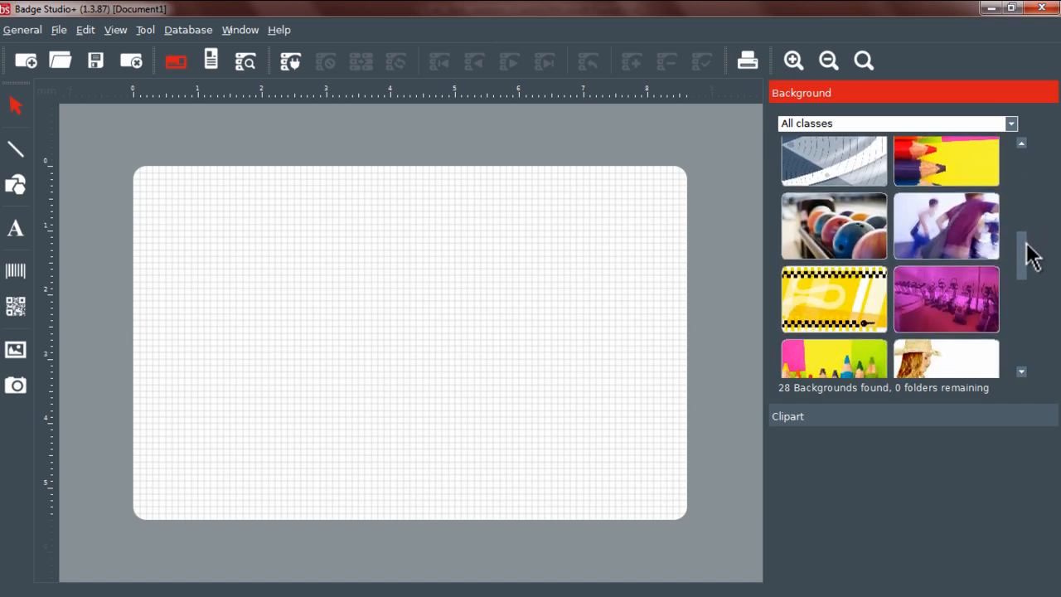
left_click(1011, 122)
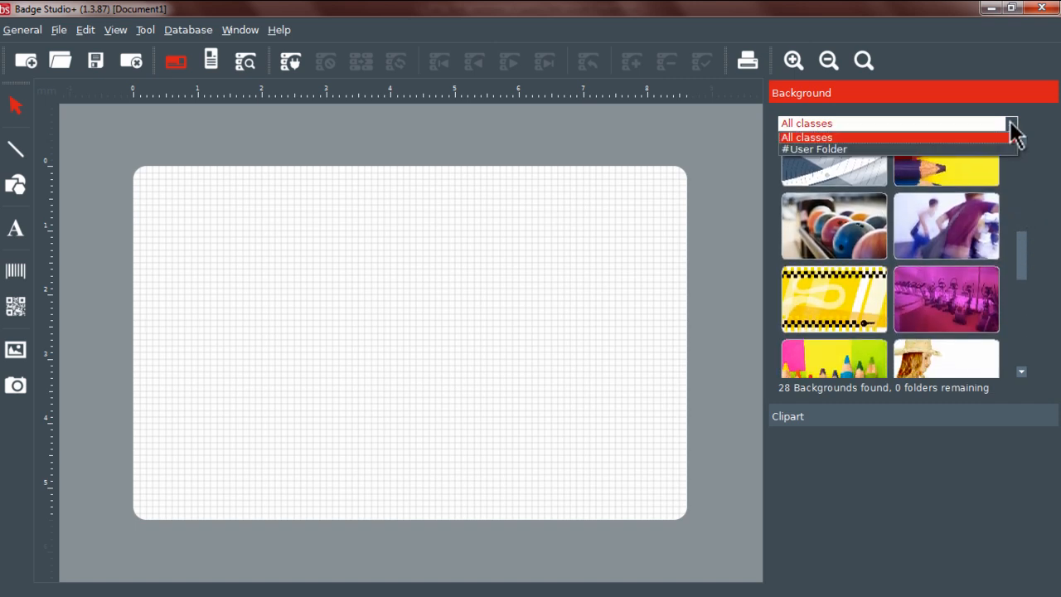
left_click(908, 149)
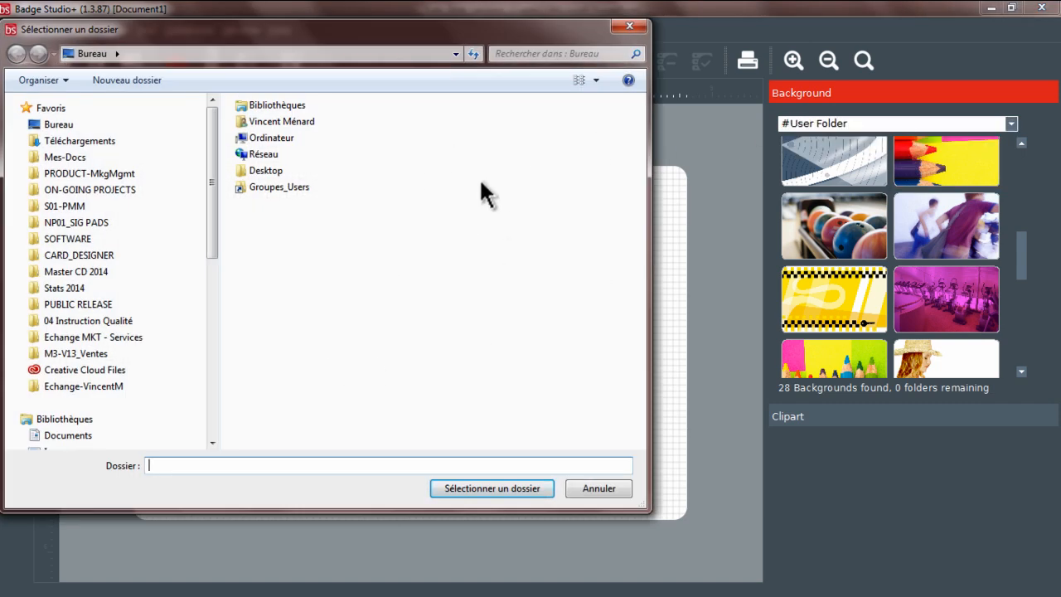
left_click(620, 488)
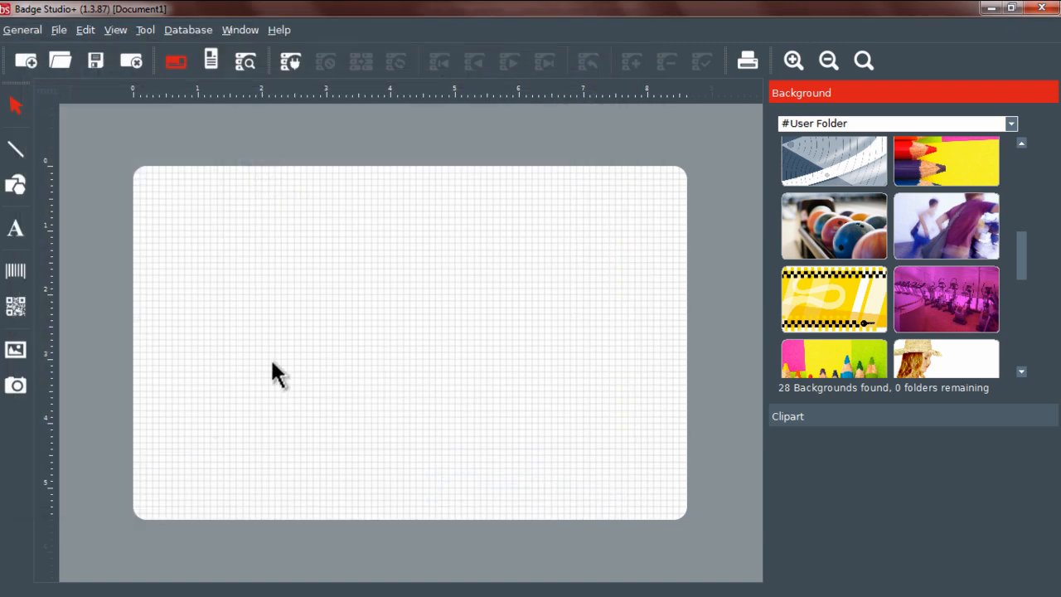
Insert the image FondBasketball.png across most of the card and set it as the card's background
left_click(10, 353)
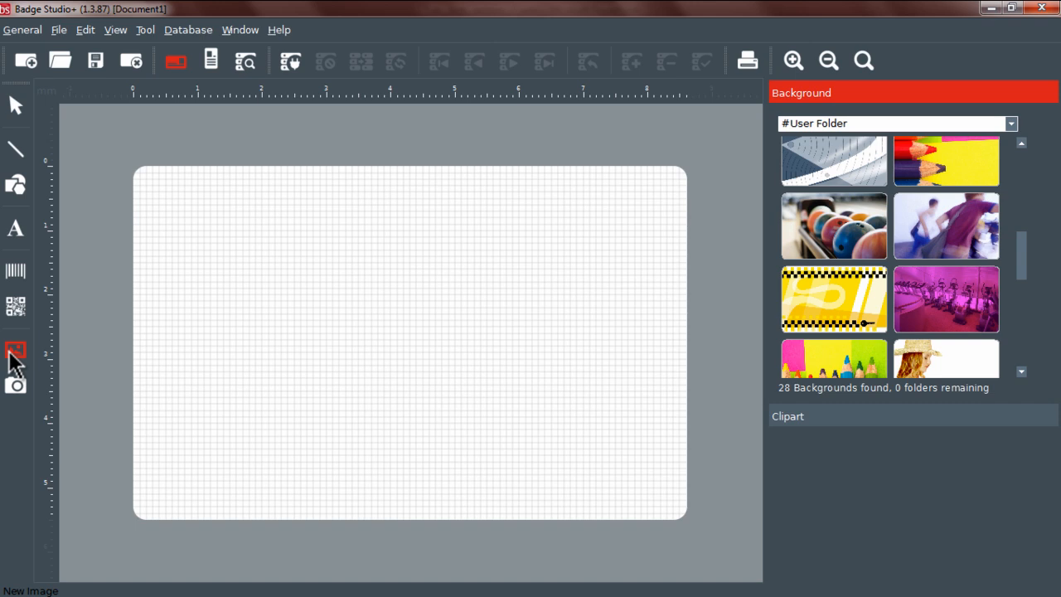
left_click_drag(159, 185, 661, 507)
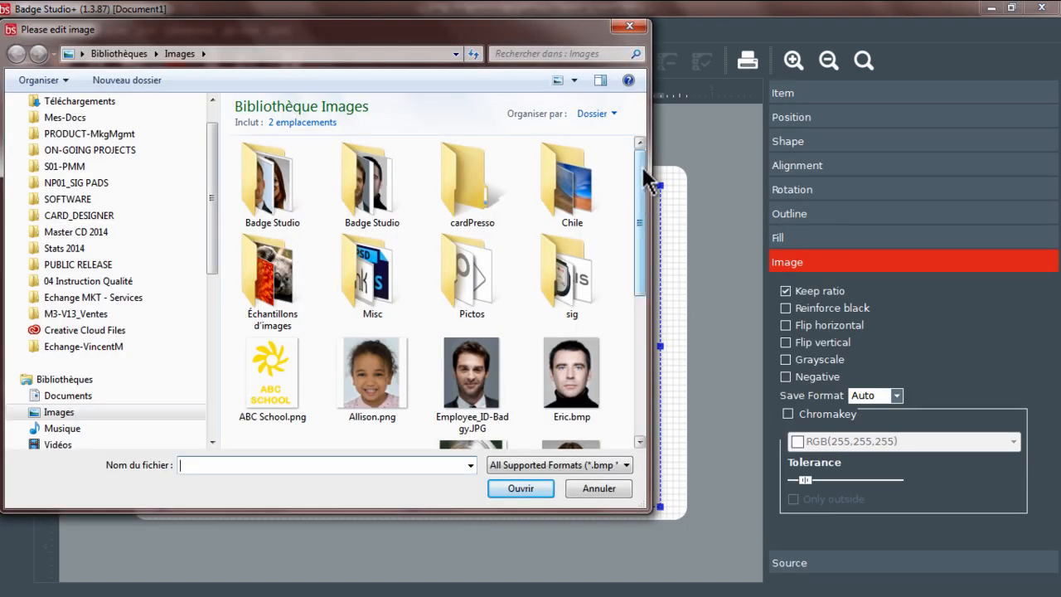
left_click_drag(644, 171, 644, 289)
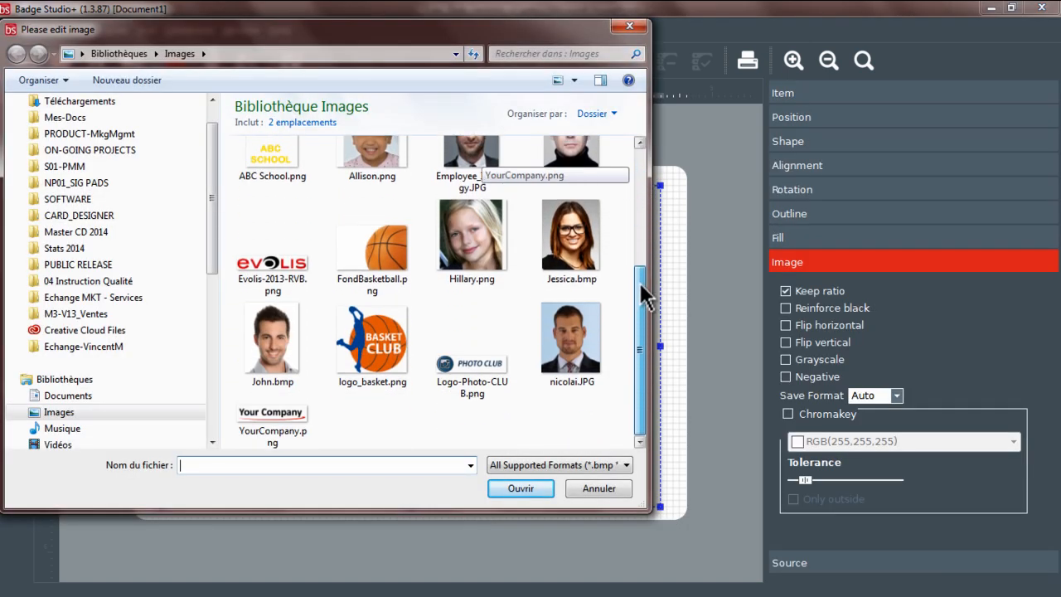
left_click(382, 255)
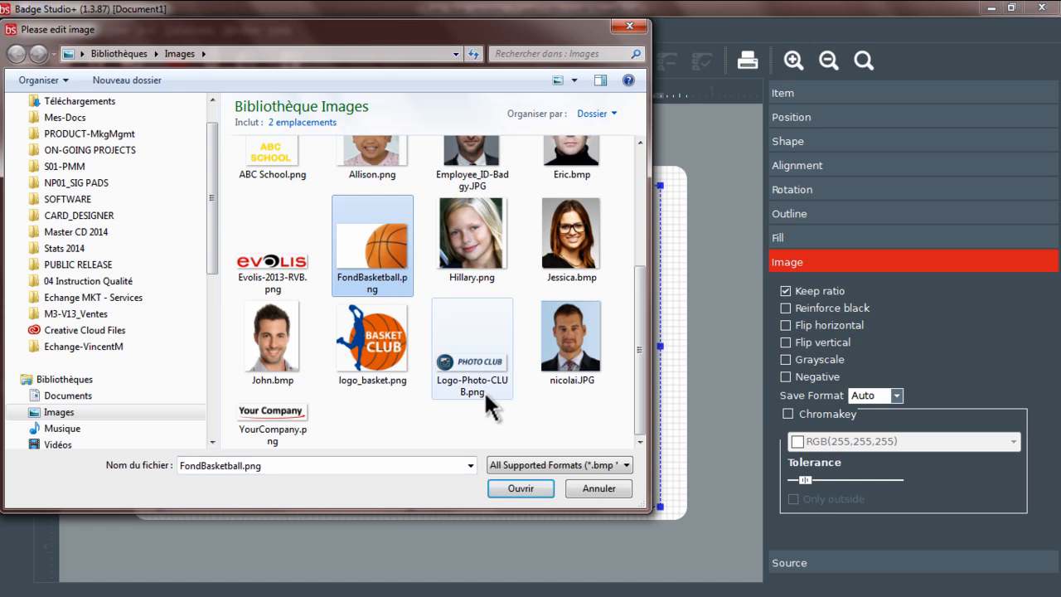
left_click(534, 489)
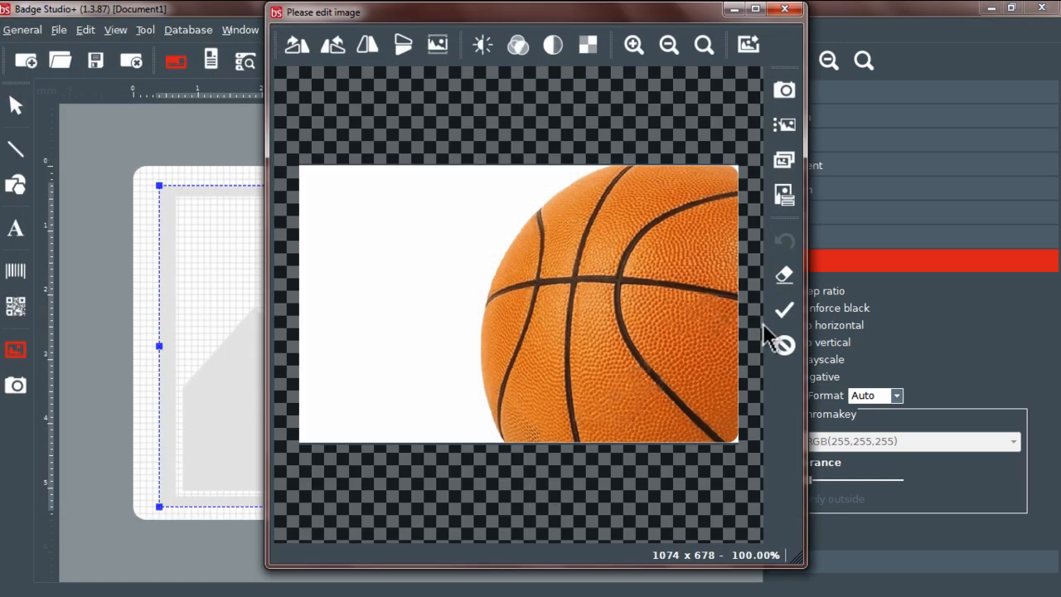
left_click(785, 312)
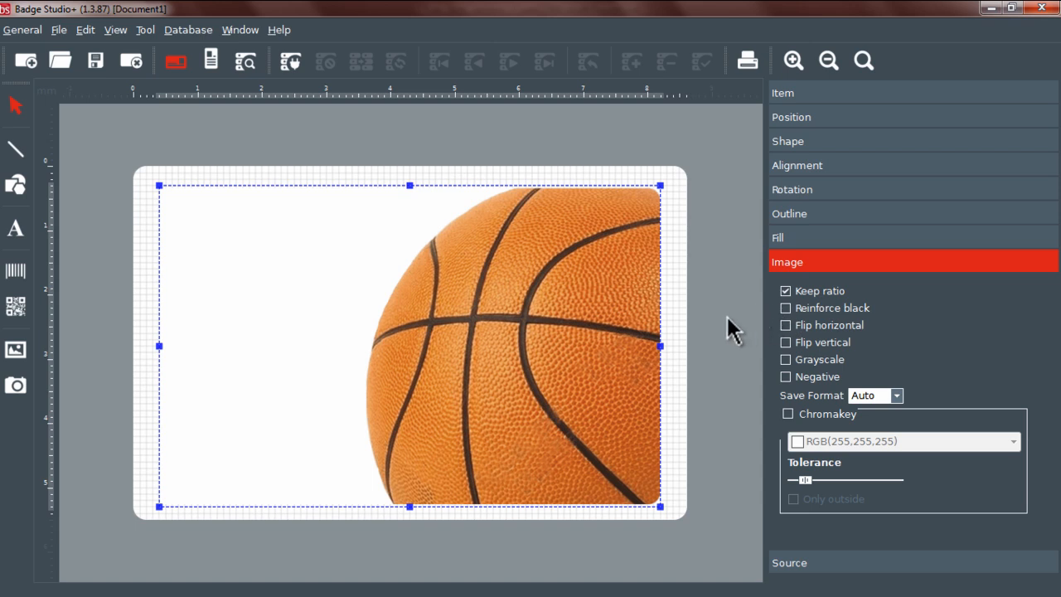
right_click(373, 342)
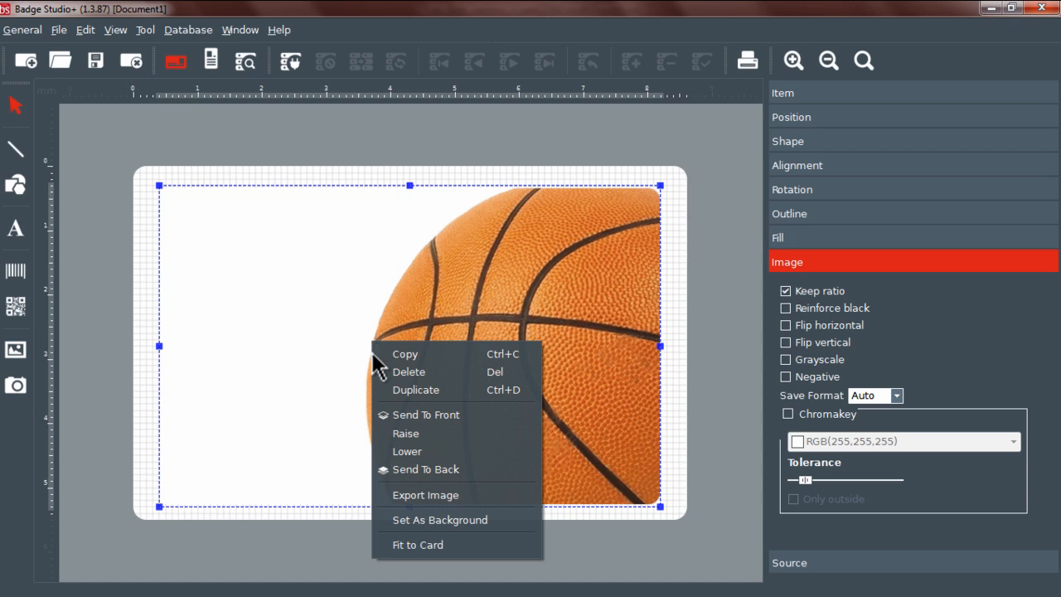
left_click(505, 522)
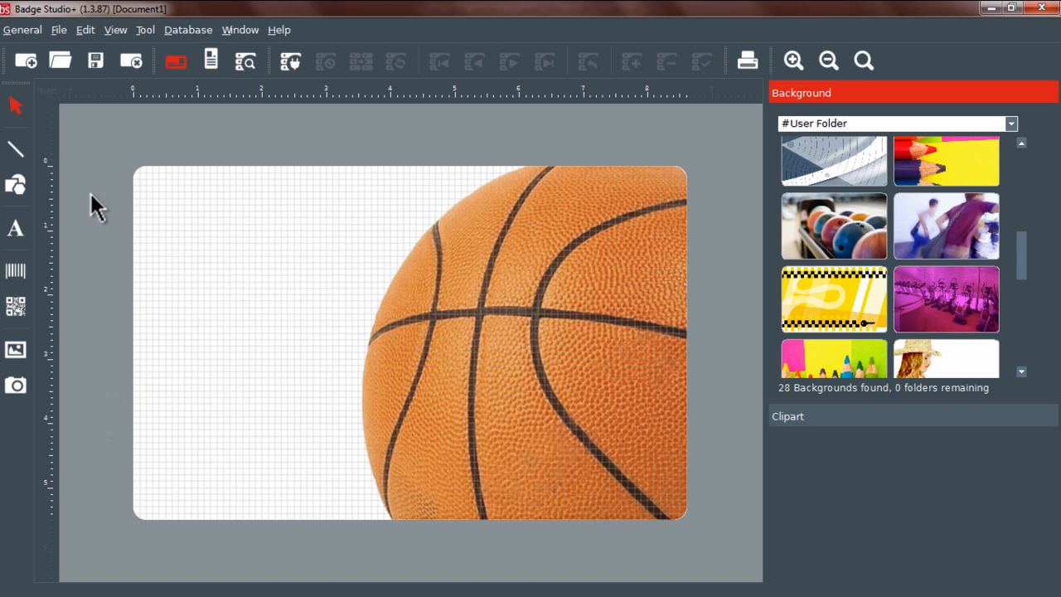
Draw a shape about 24 mm wide in the card's upper-right area and turn it into a six-sided polygon
left_click(18, 187)
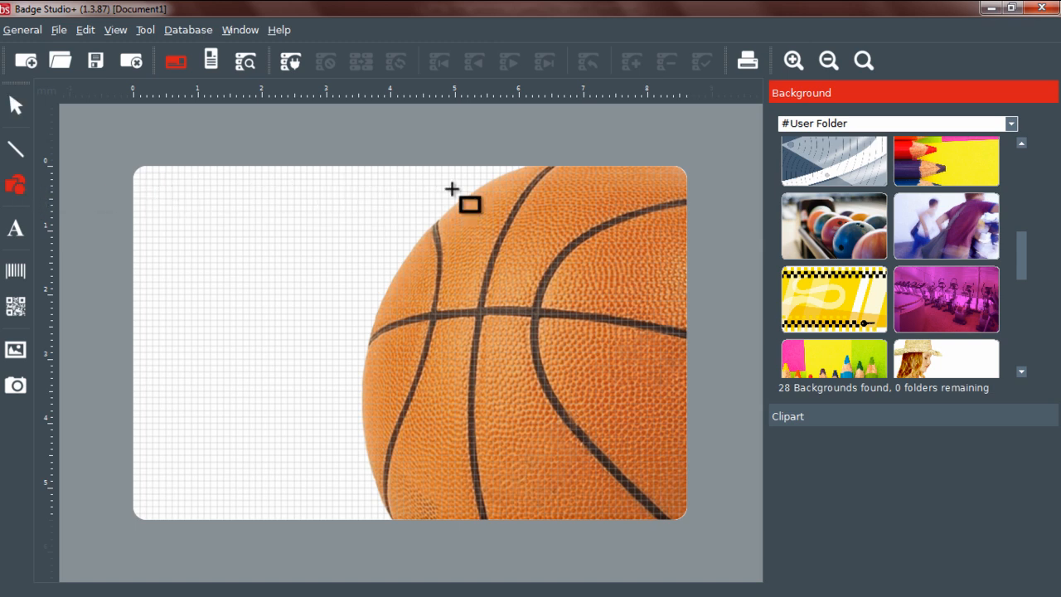
left_click_drag(509, 195, 661, 346)
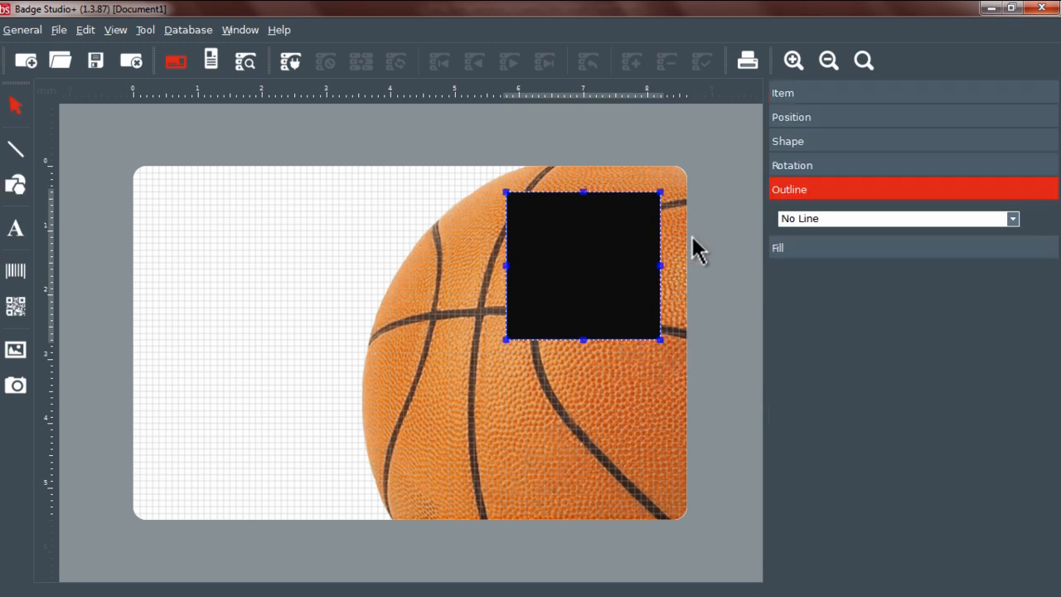
left_click(842, 142)
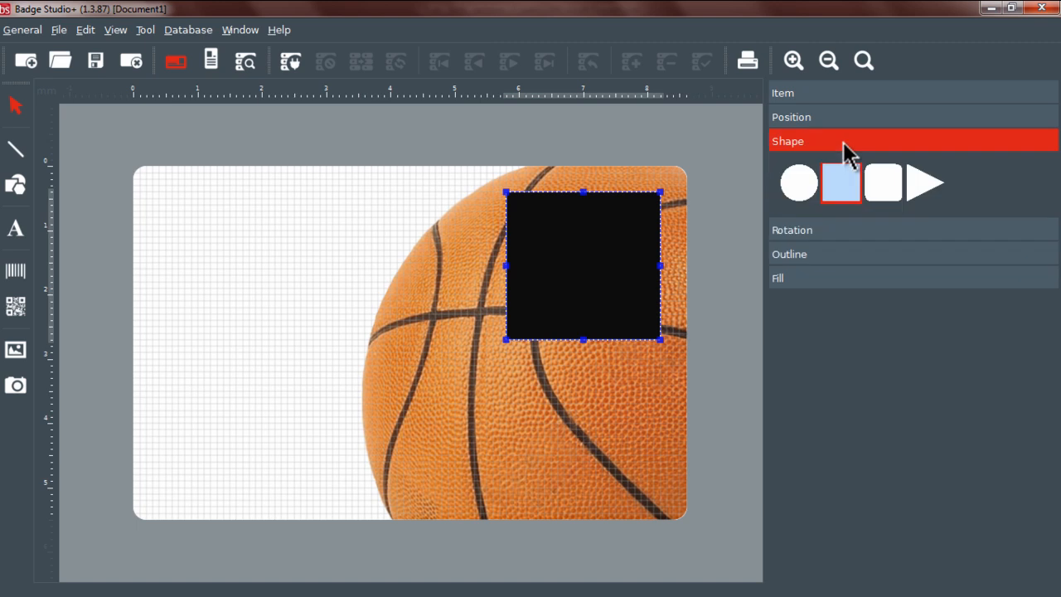
left_click(928, 191)
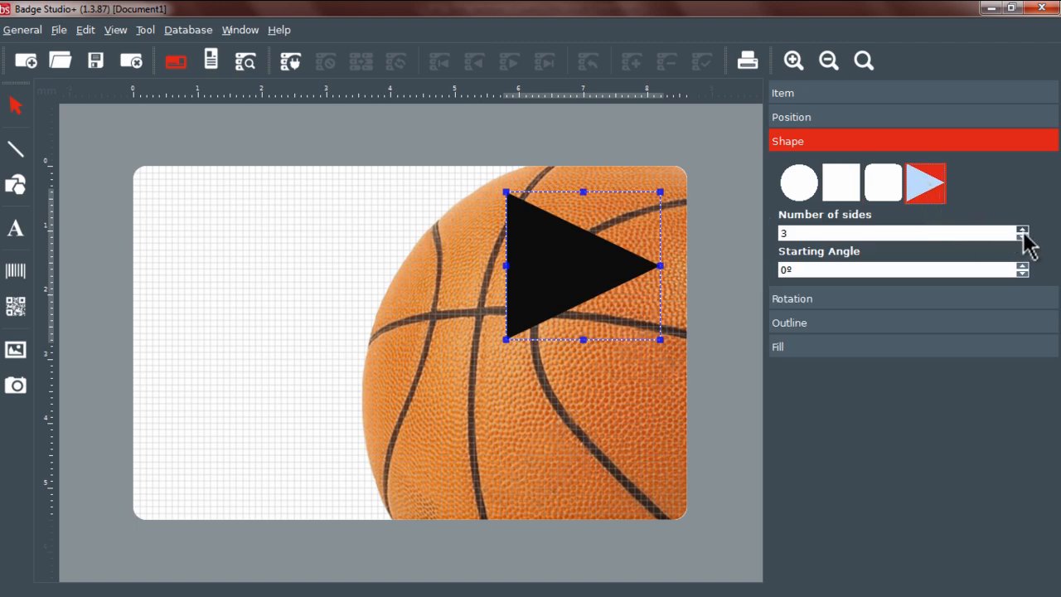
left_click(1023, 230)
left_click(1023, 229)
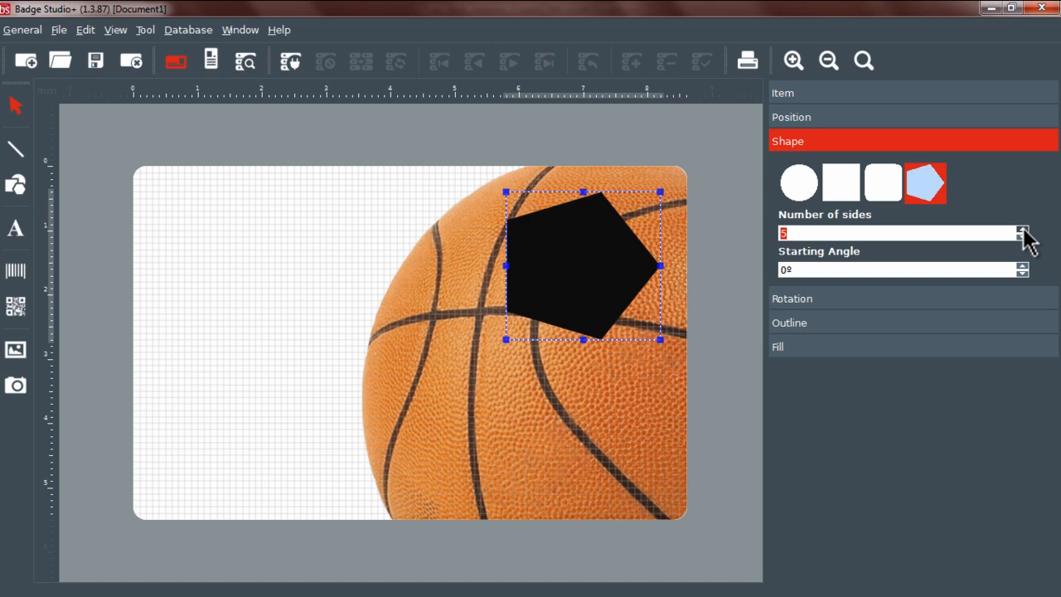
left_click(1023, 230)
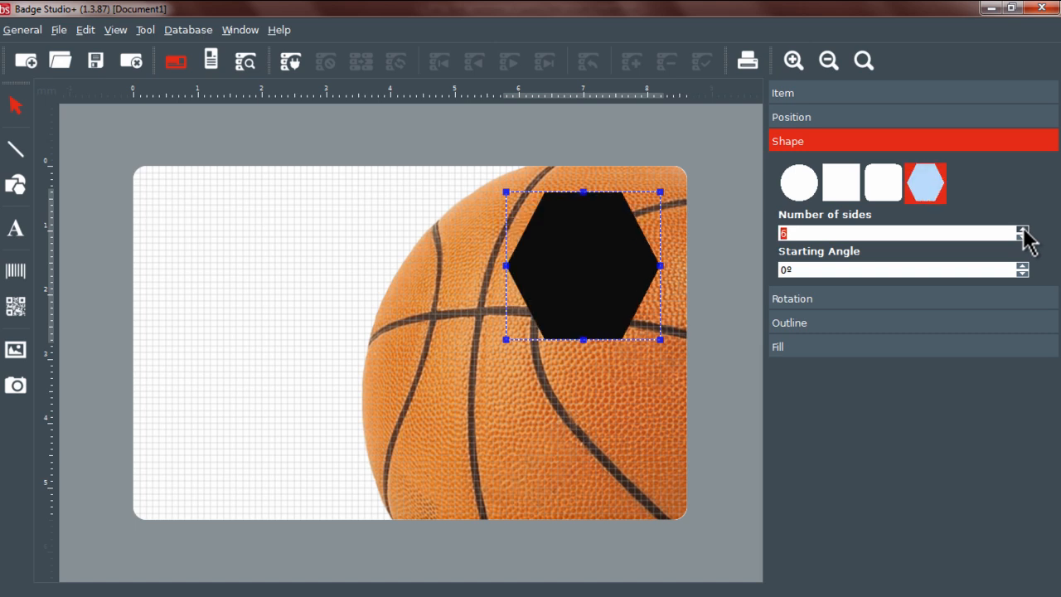
Give the hexagon a solid white fill and a solid black outline
left_click(803, 347)
left_click(982, 266)
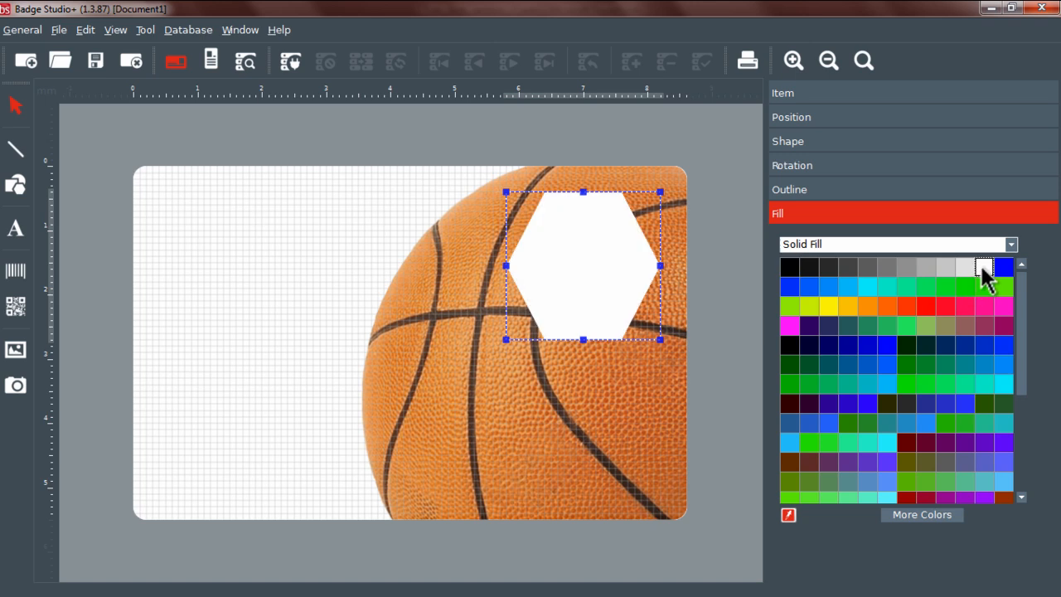
left_click(792, 192)
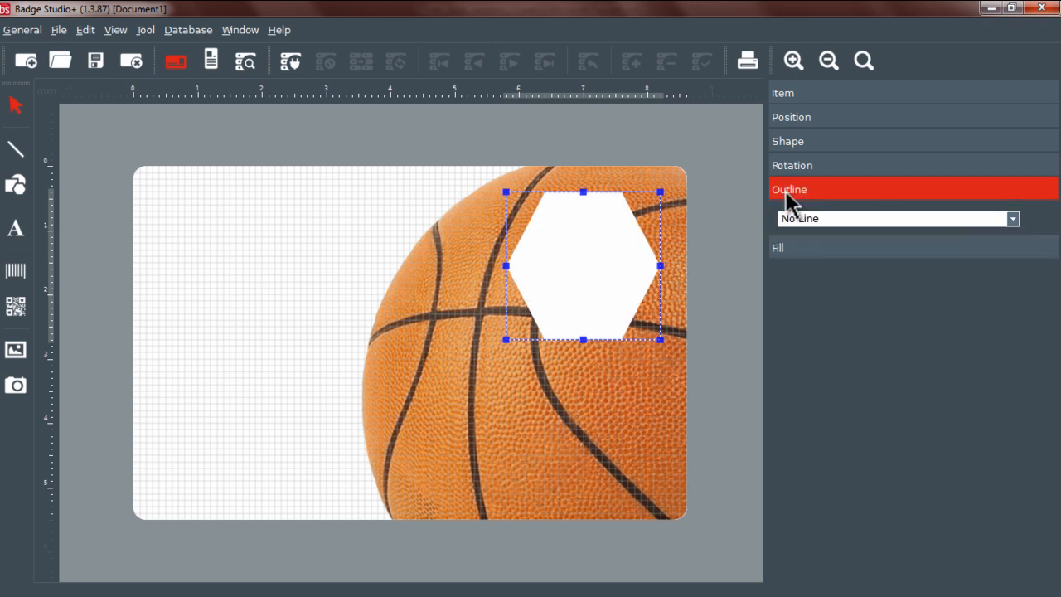
left_click(791, 220)
left_click(798, 241)
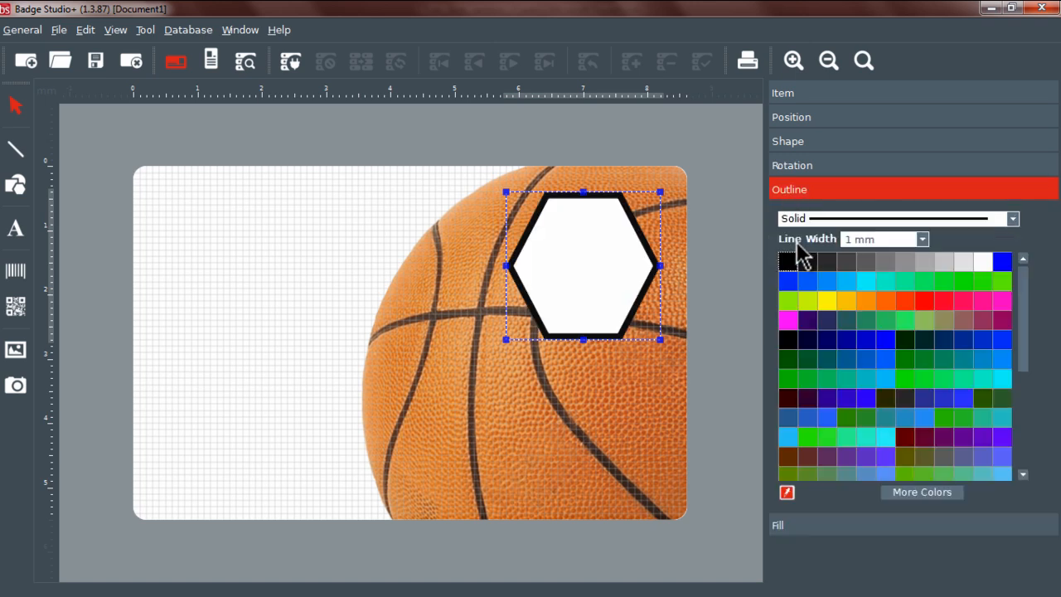
left_click(721, 303)
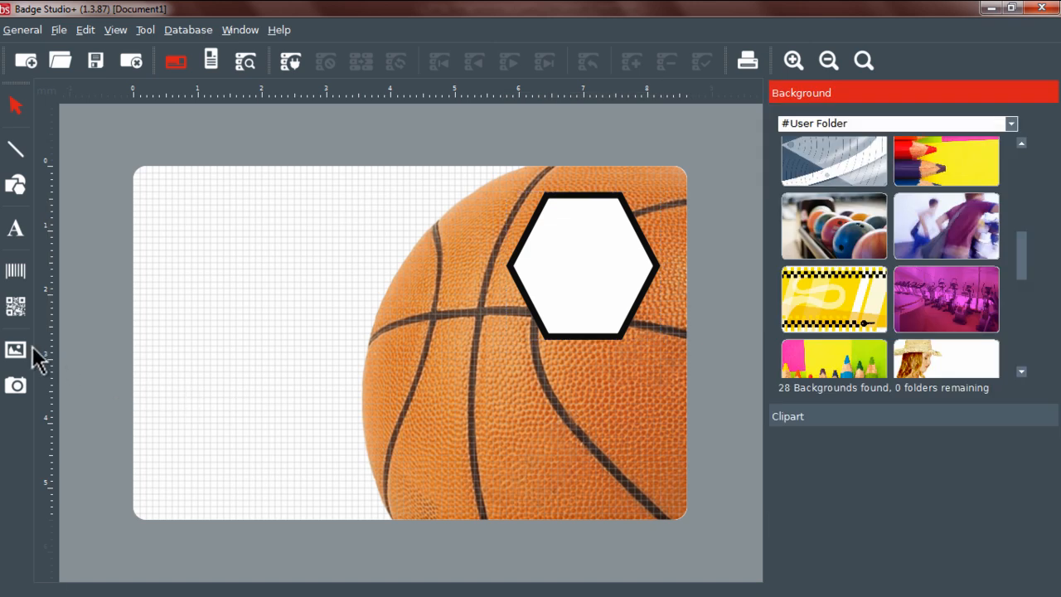
Insert the image logo_basket.png inside the white hexagon
left_click(16, 351)
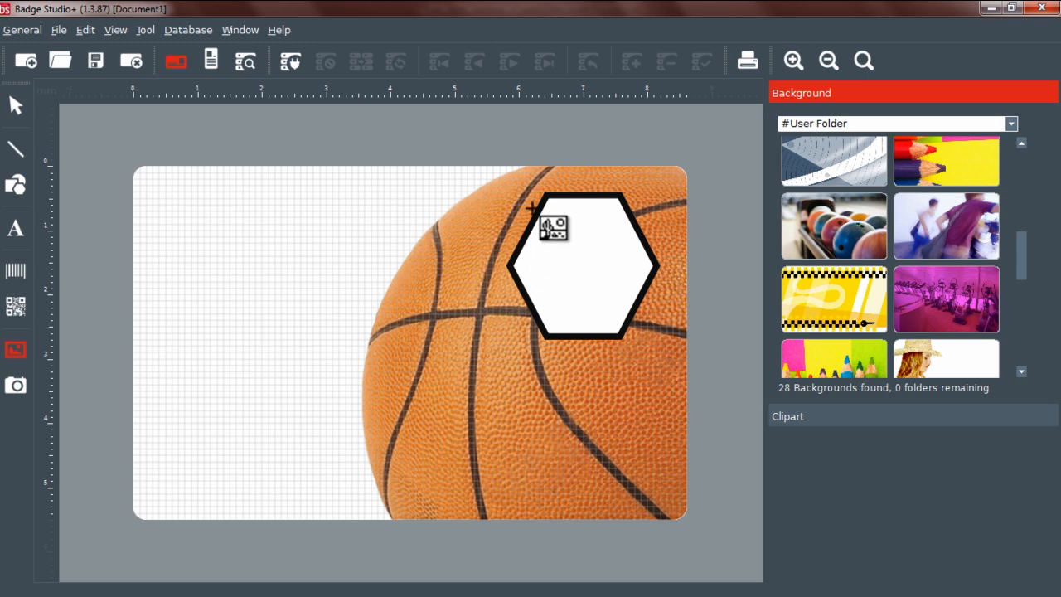
left_click_drag(531, 209, 641, 319)
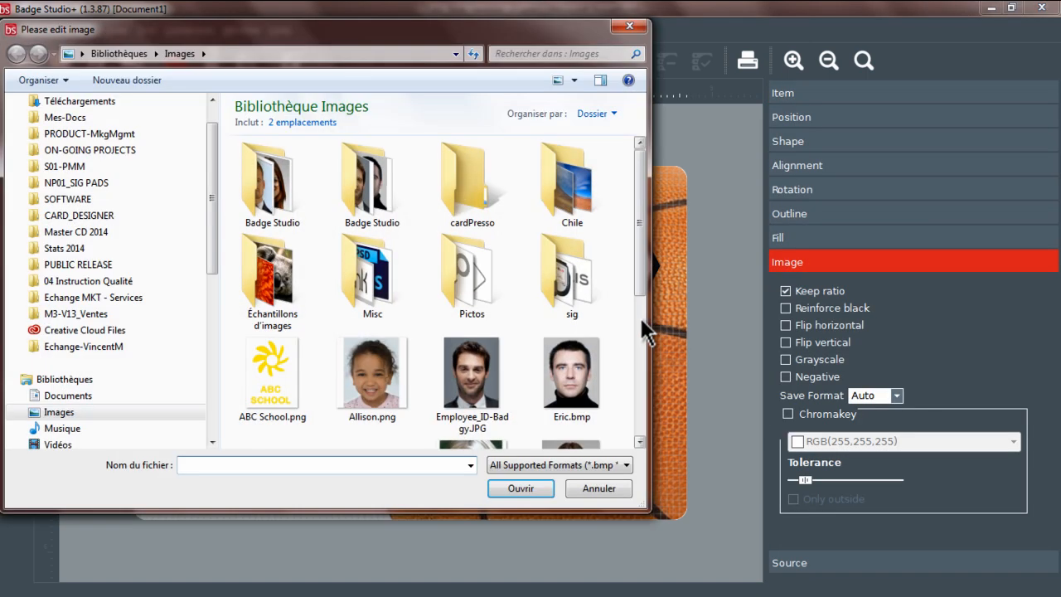
left_click_drag(640, 194, 640, 319)
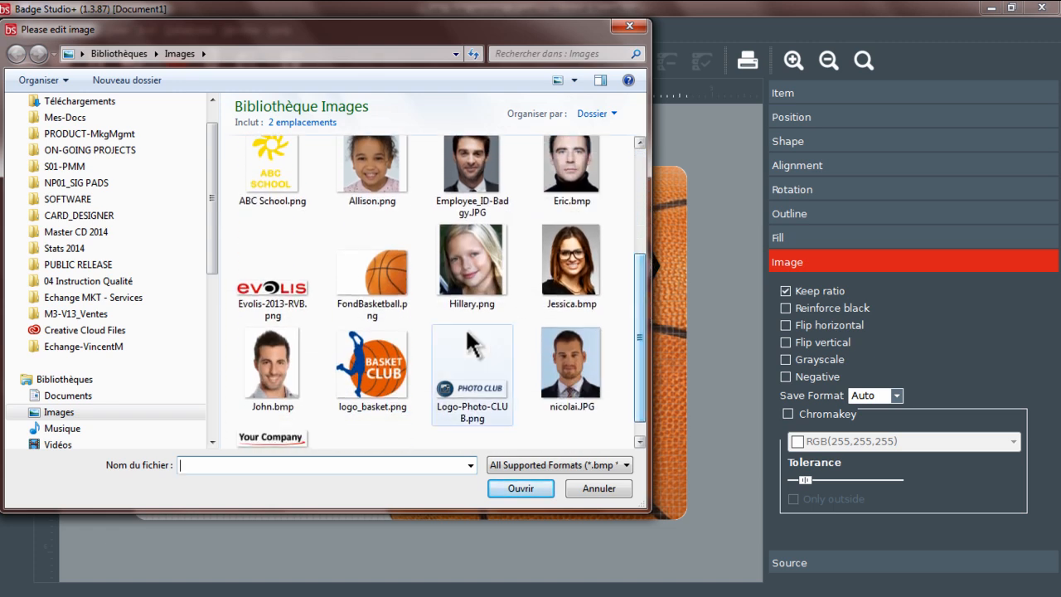
left_click(378, 356)
left_click(498, 484)
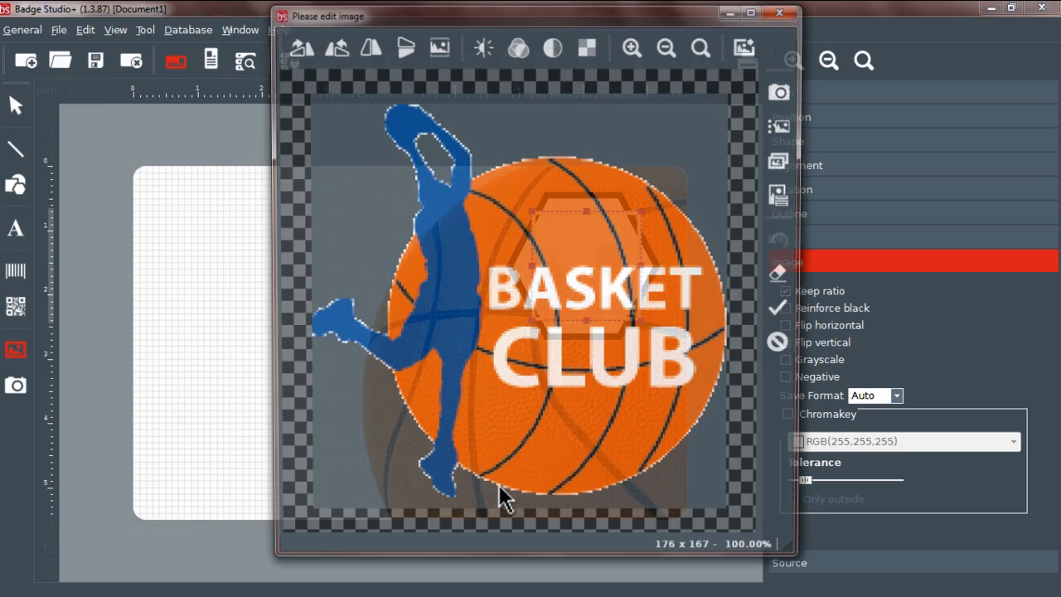
left_click(784, 313)
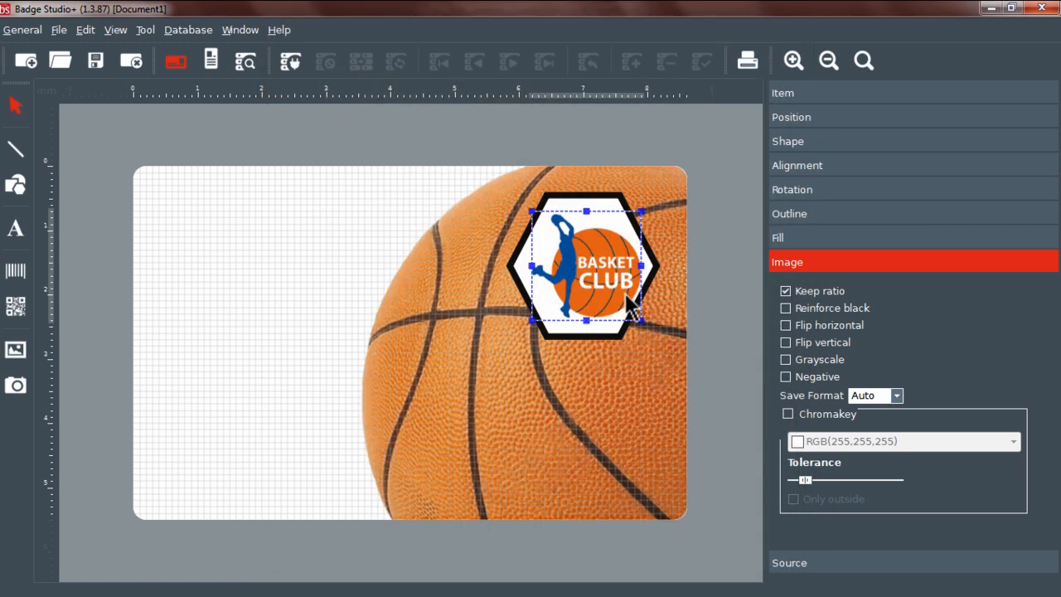
left_click(619, 449)
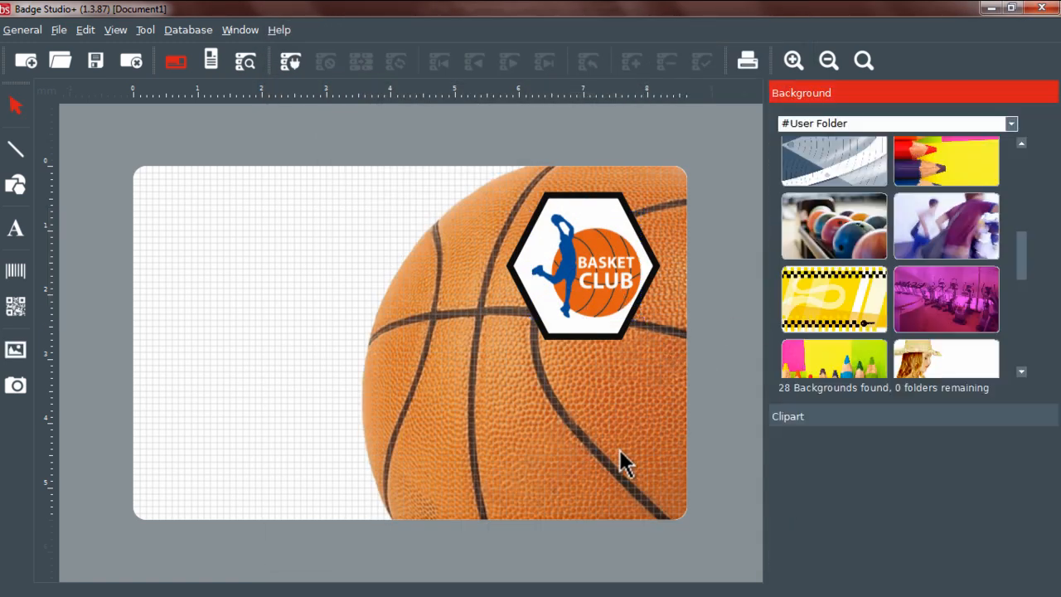
Insert the portrait photo Employee_ID-Badgy.JPG in the card's lower-left corner area
left_click(15, 350)
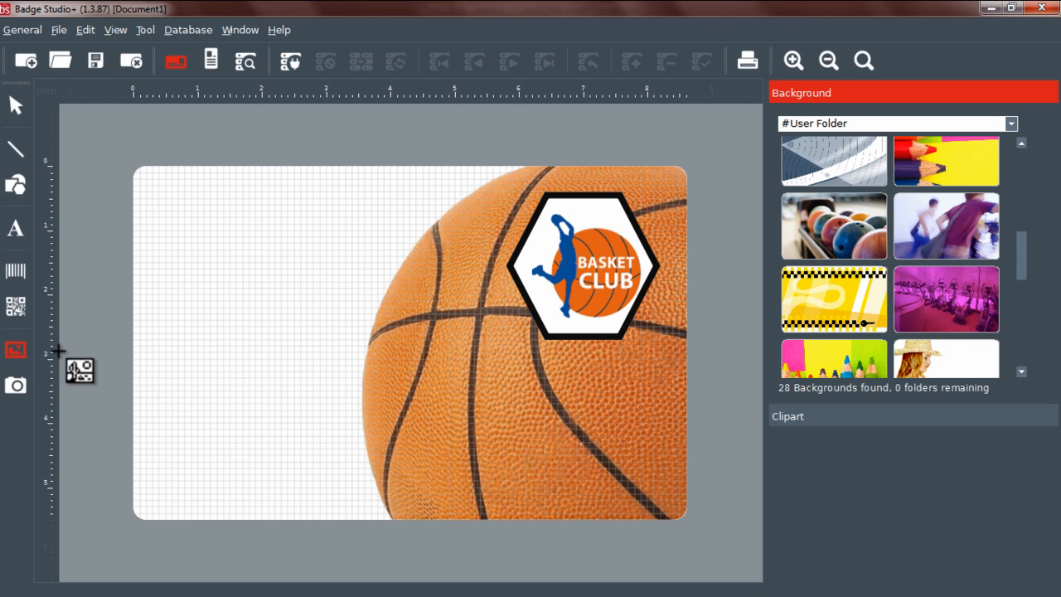
left_click_drag(153, 333, 275, 500)
left_click(474, 379)
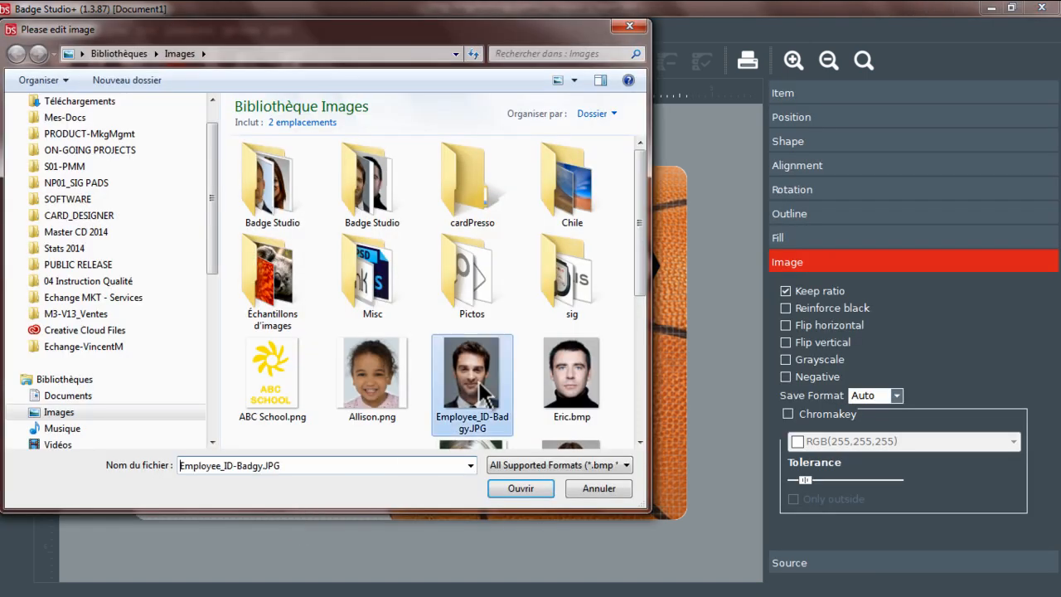
left_click(507, 489)
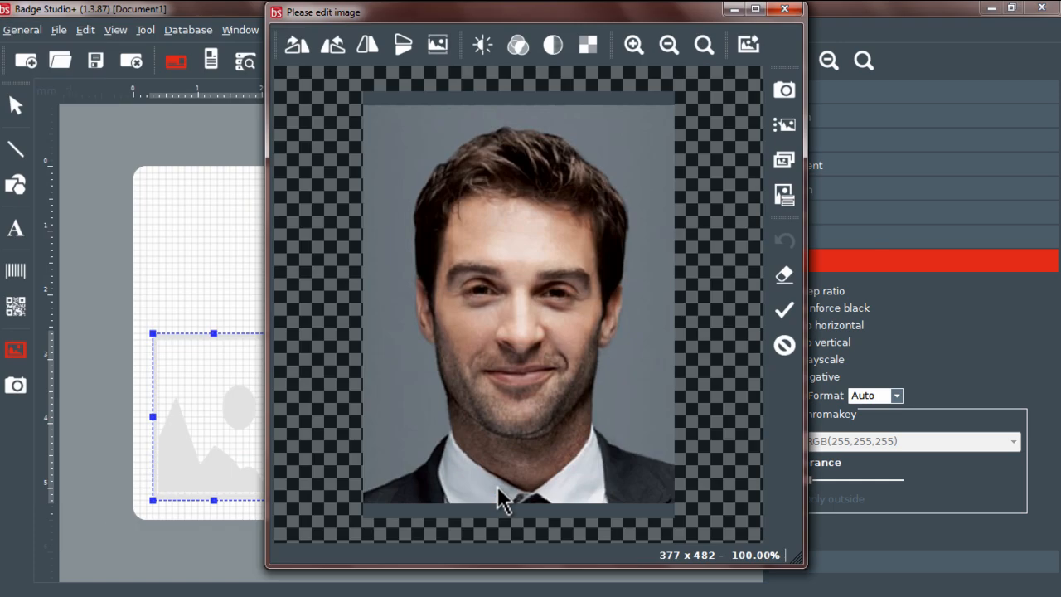
left_click(787, 318)
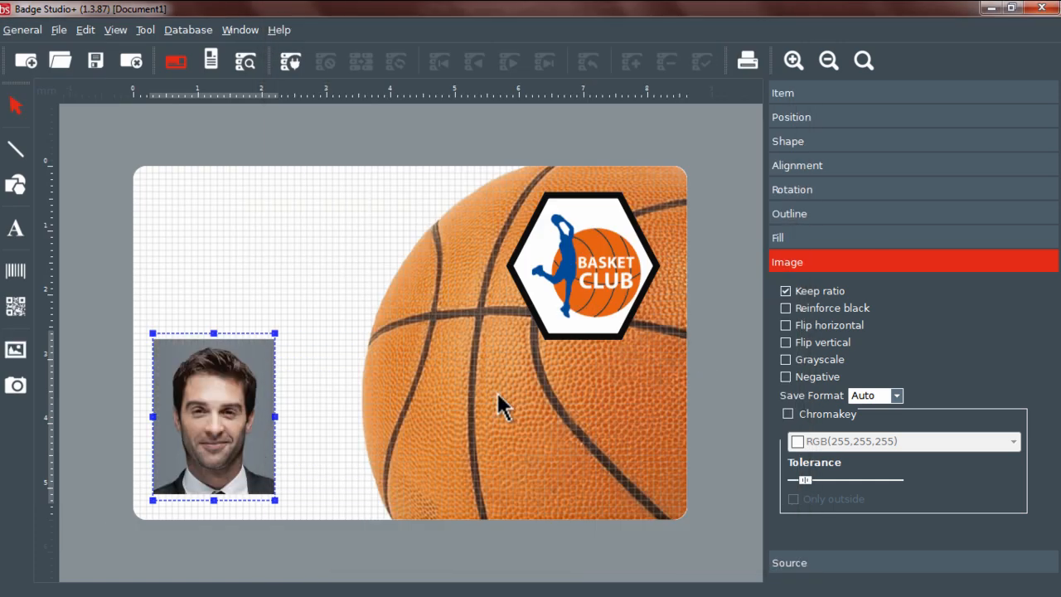
left_click(480, 421)
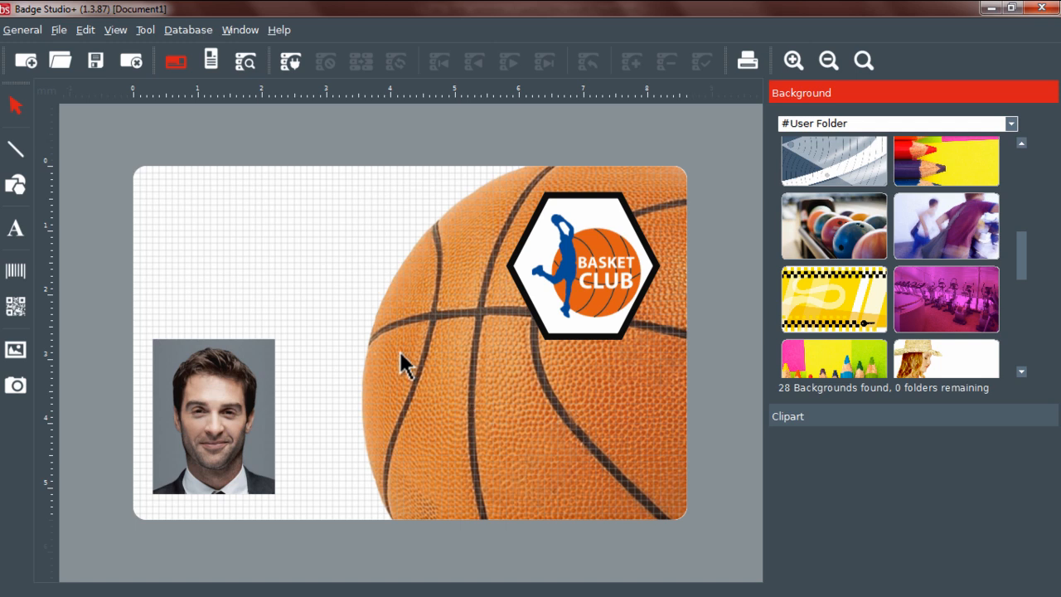
Add a text box about 35 mm wide in the card's upper-left area and enter the member's full name
left_click(8, 225)
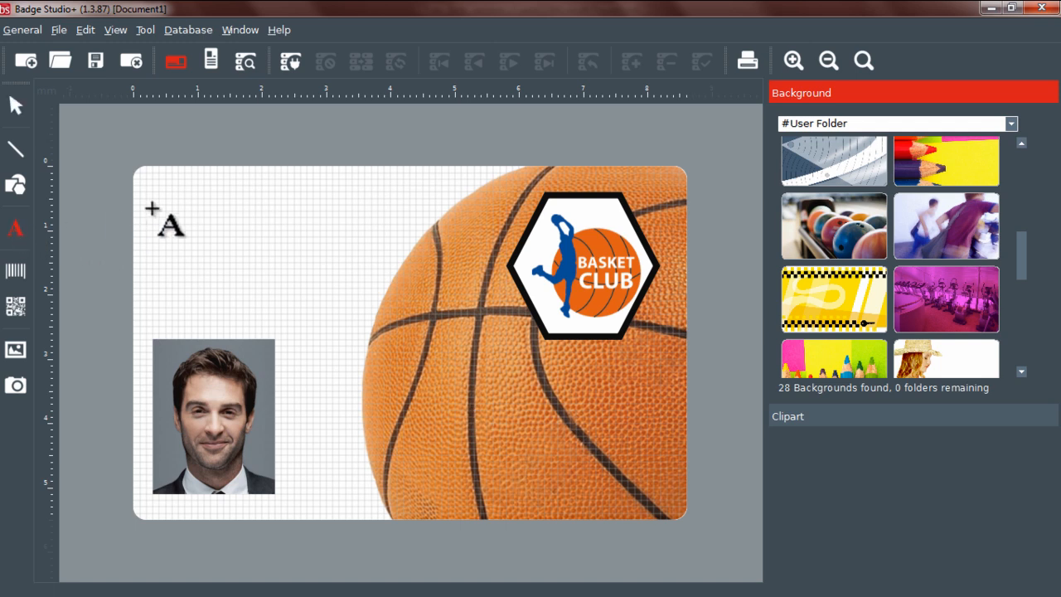
left_click_drag(152, 191, 378, 262)
double_click(234, 242)
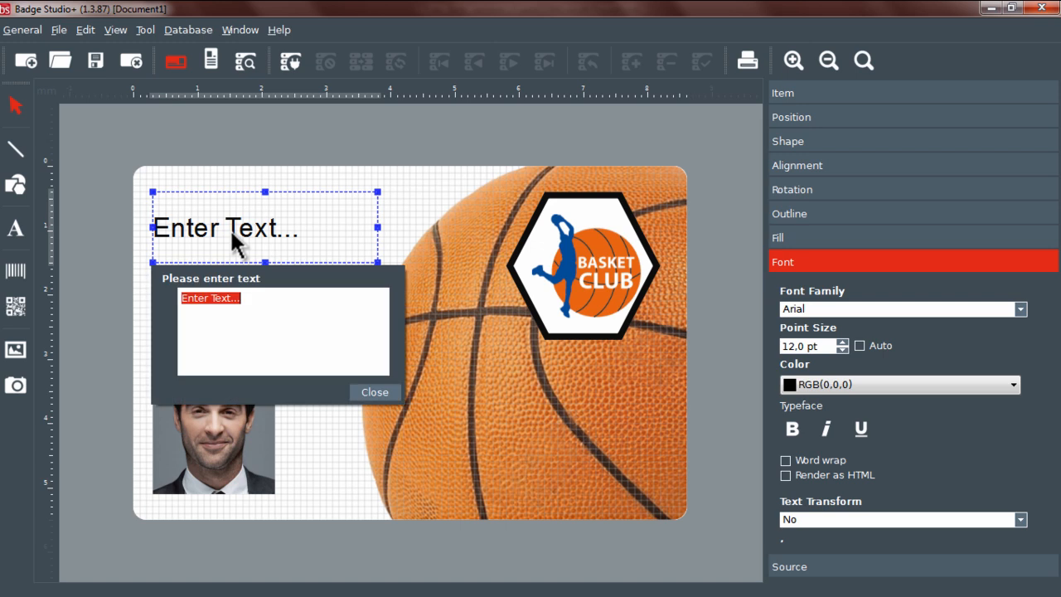
type("John Matthews")
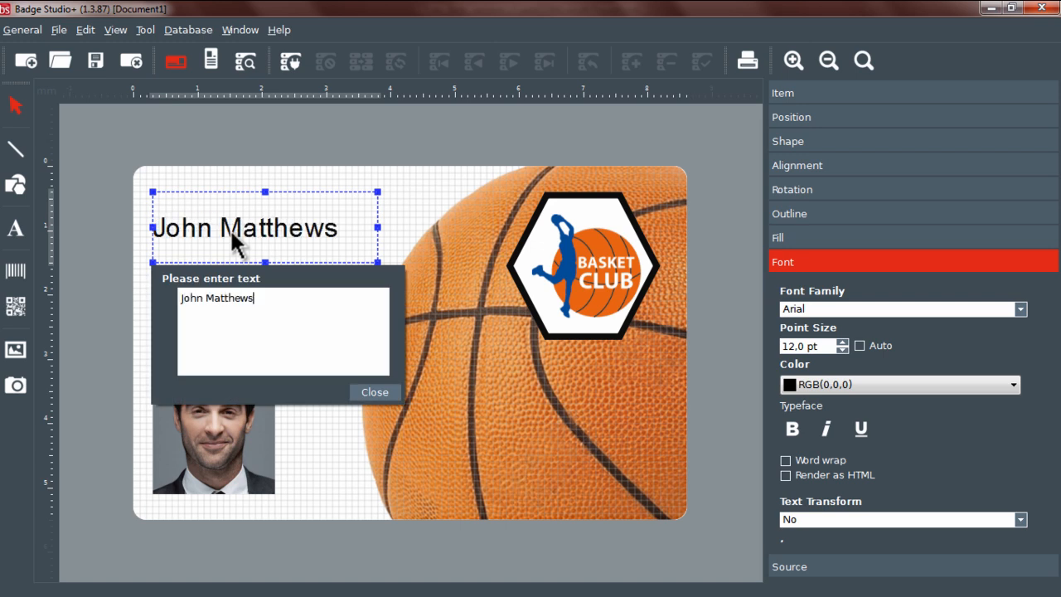
left_click(369, 392)
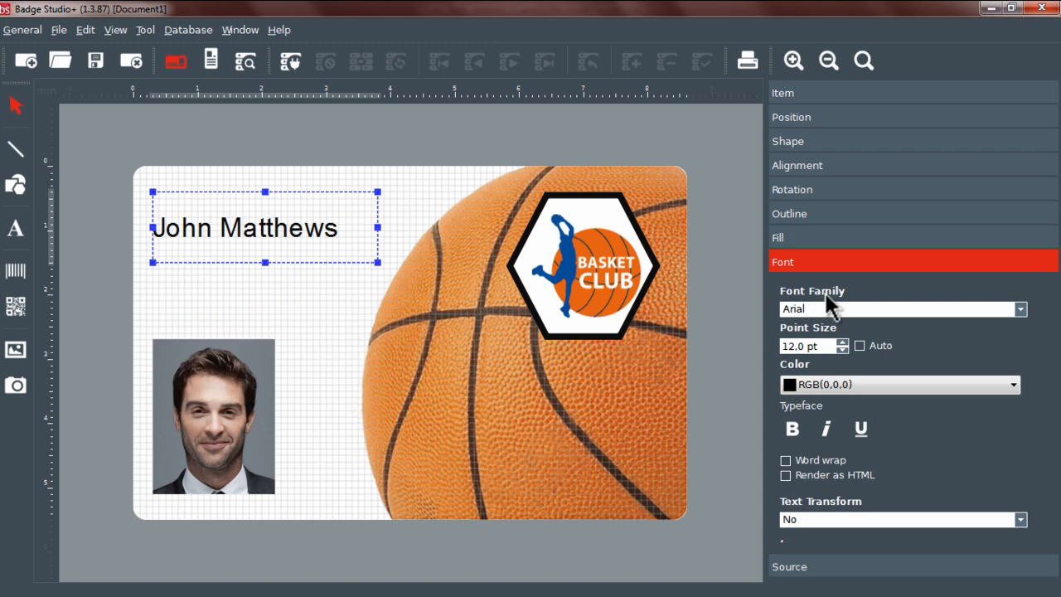
Format the member name text in orange (100%R 40%G), 13 pt and bold
left_click(817, 386)
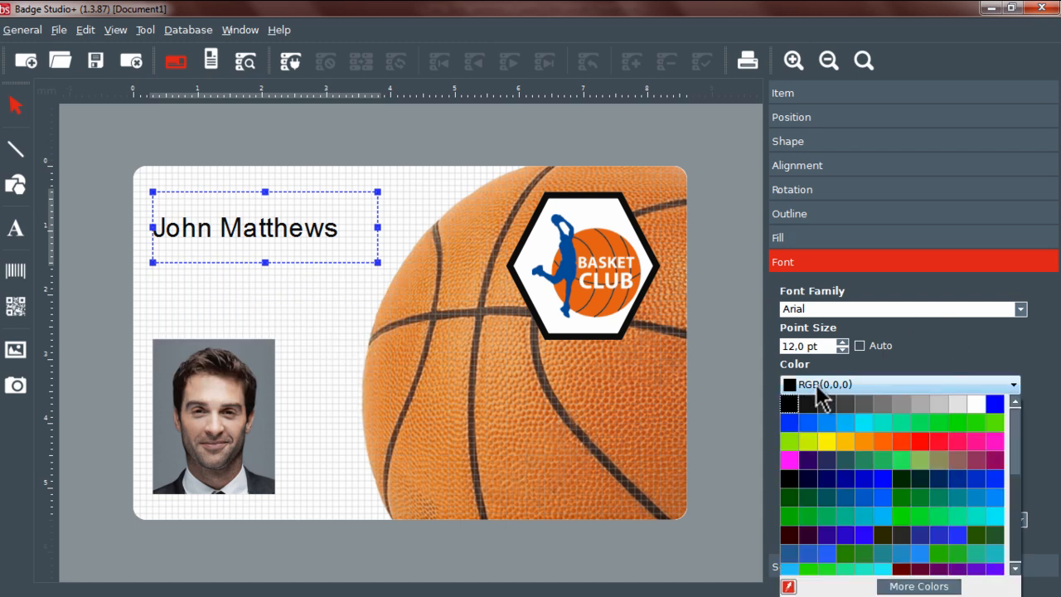
left_click(882, 442)
left_click(842, 342)
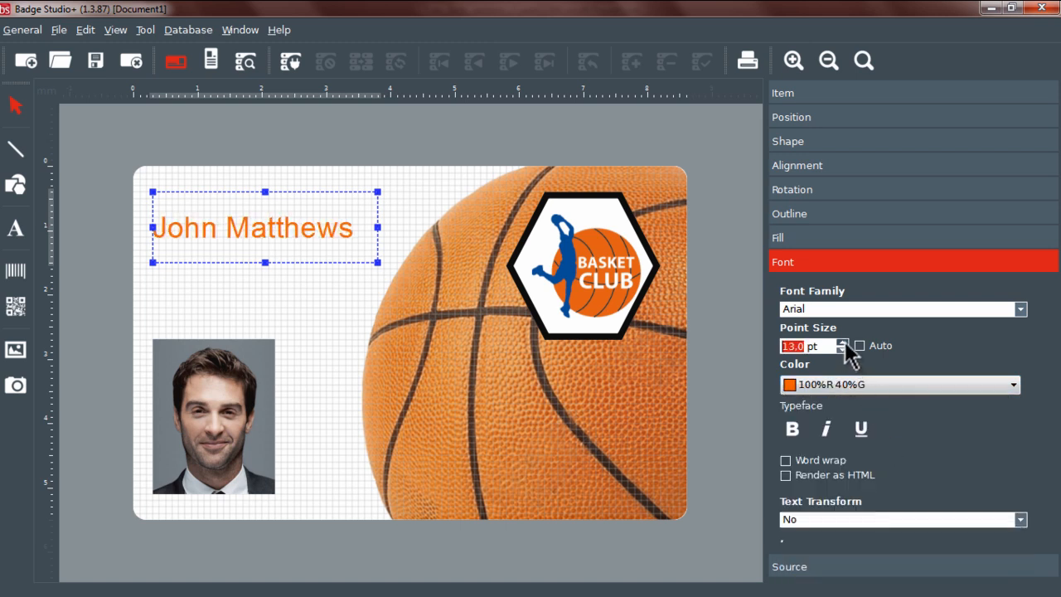
left_click(794, 431)
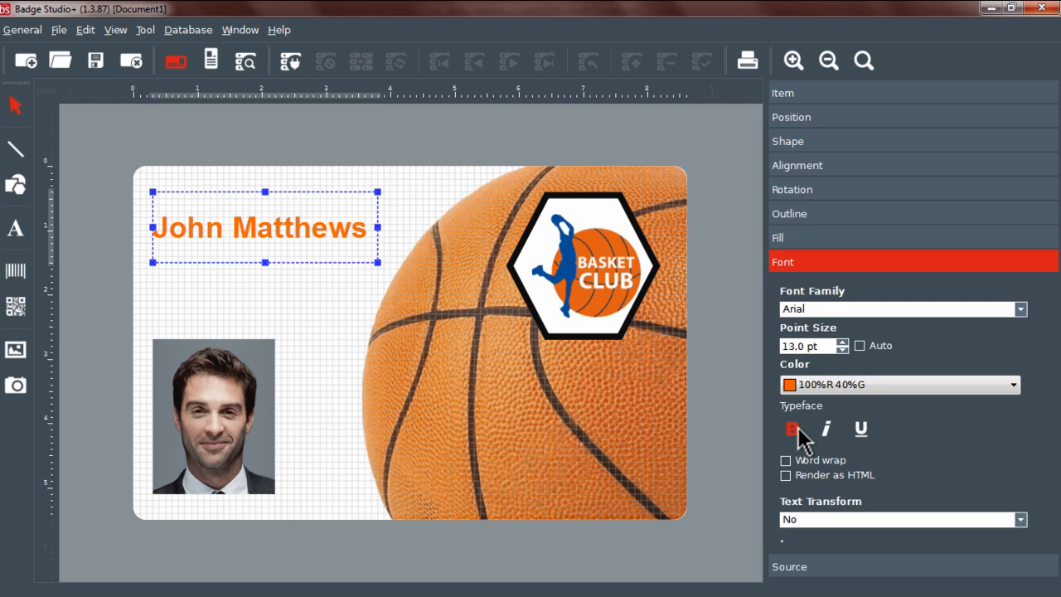
left_click(729, 339)
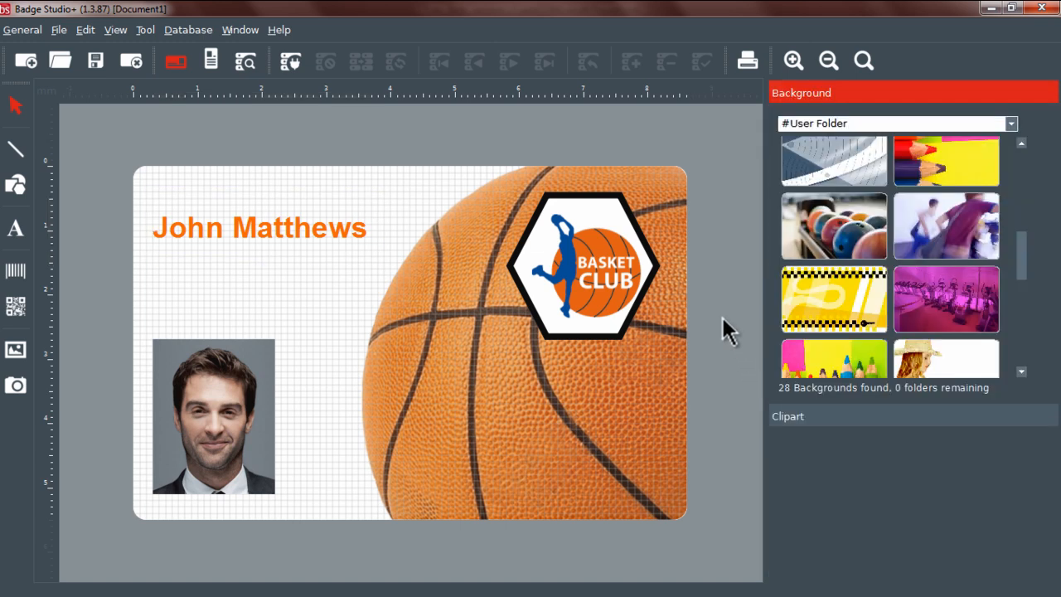